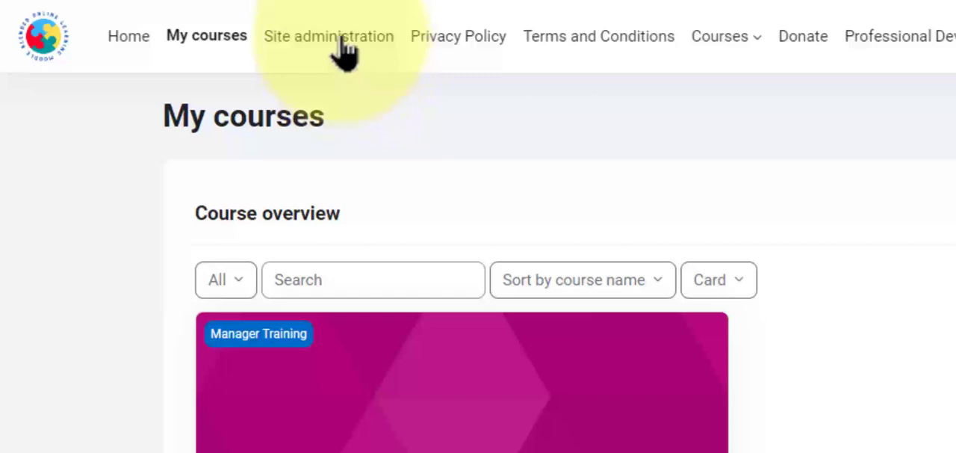
Step: Open Site administration, dismiss the cookie notice and review the General categories from Competencies to Site home
click(344, 39)
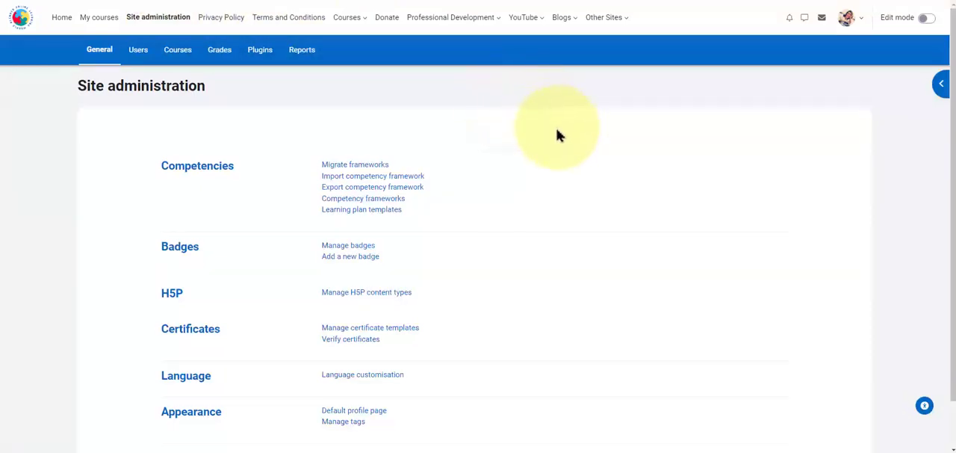
scroll(557, 135, down, 1)
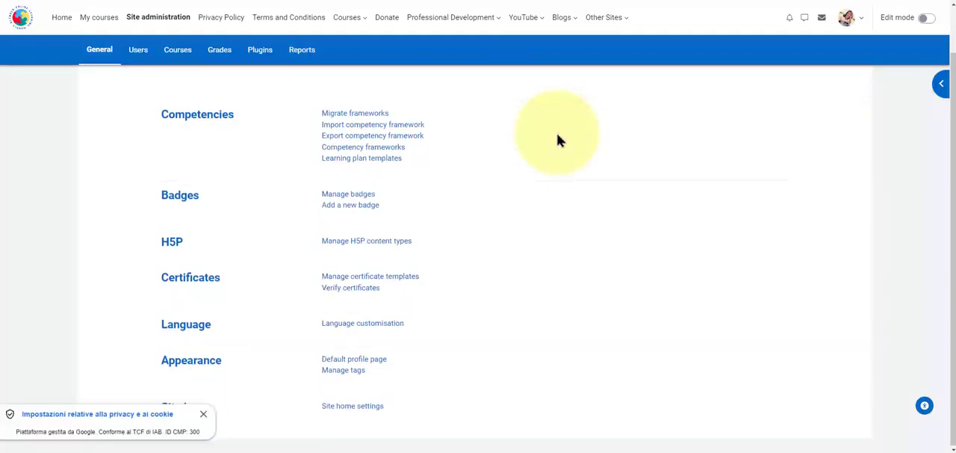
click(202, 415)
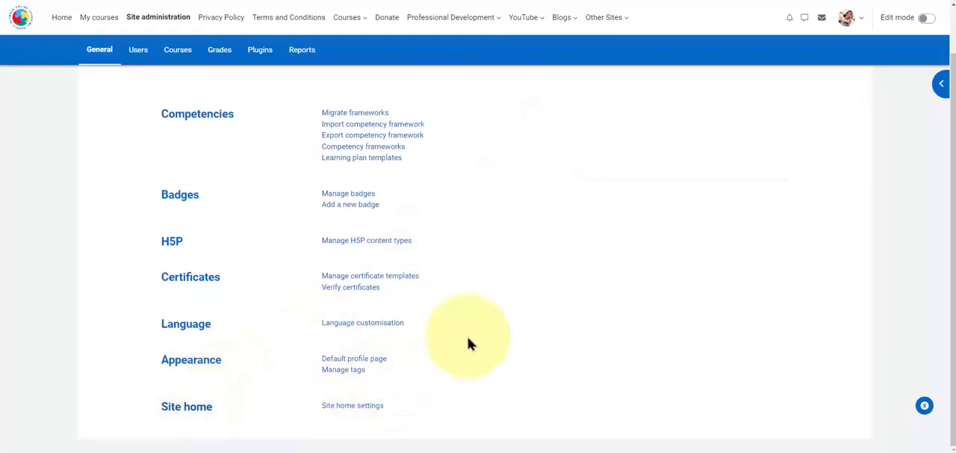
scroll(535, 236, up, 1)
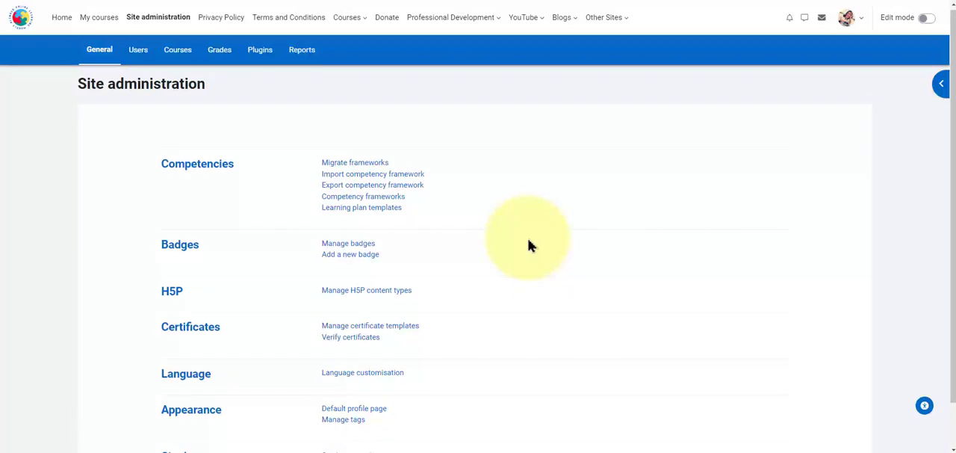
scroll(533, 249, down, 1)
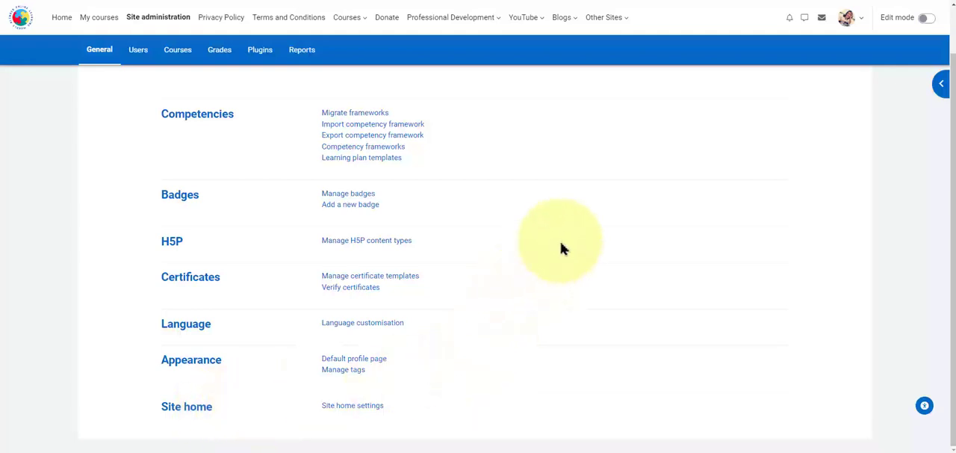
scroll(561, 247, up, 1)
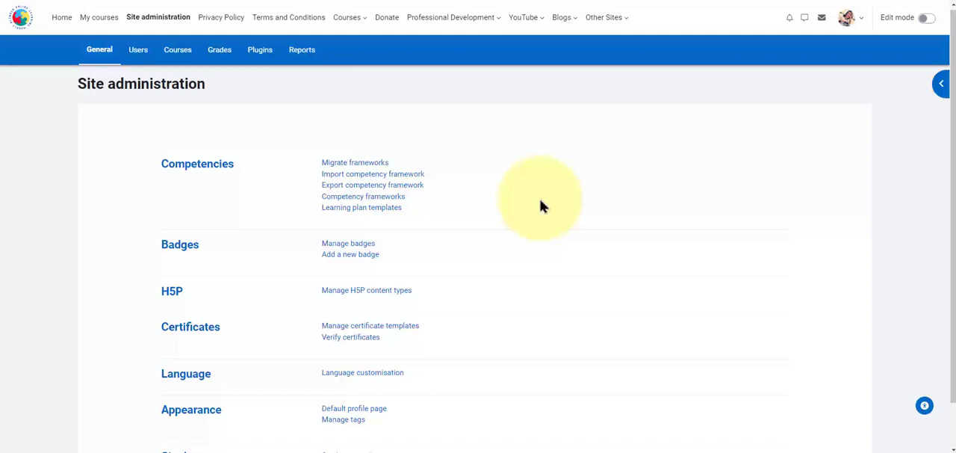
scroll(543, 209, down, 1)
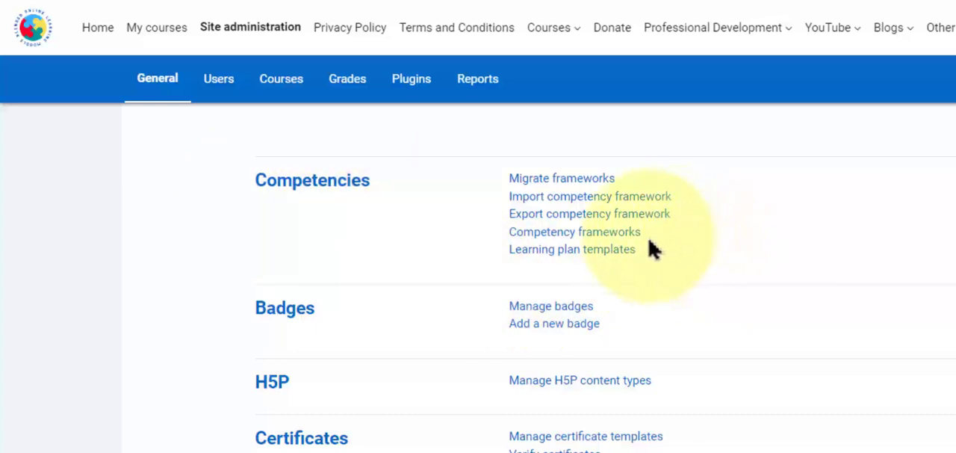
Step: Open the CEFR (2016) competency framework and view the details of the A1, A2, B1 and C2 competencies
click(590, 233)
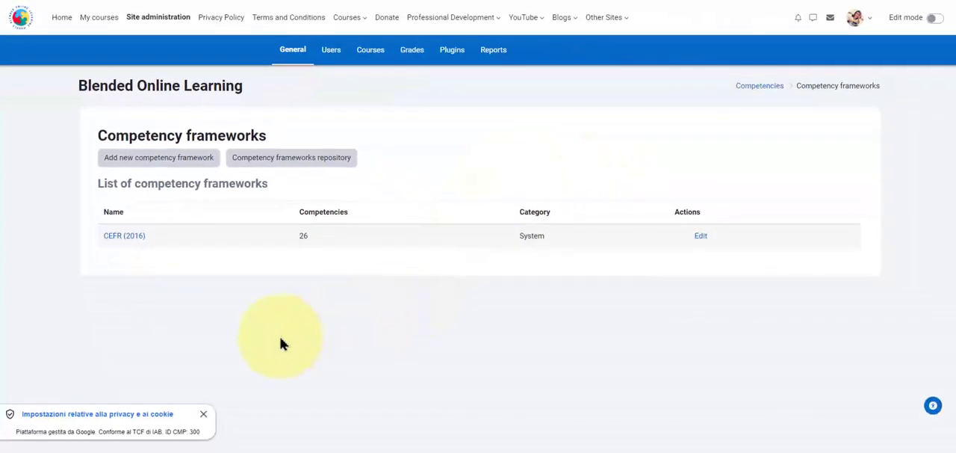
click(202, 413)
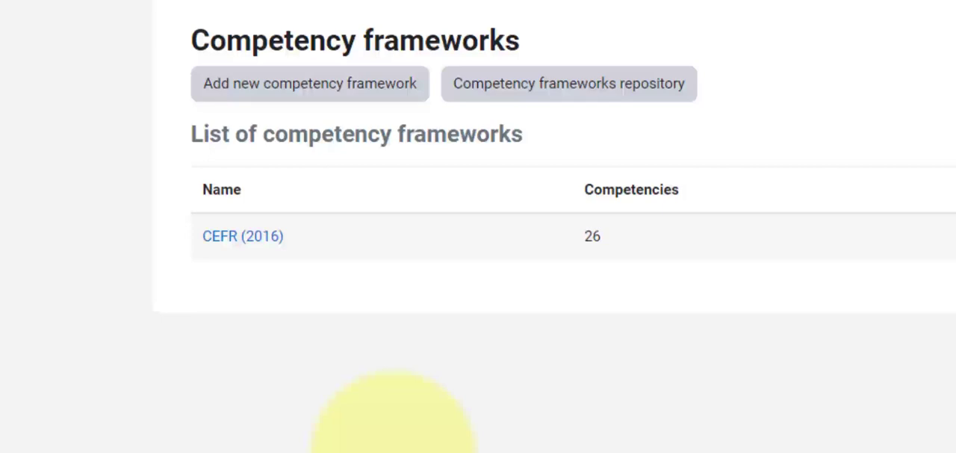
click(218, 237)
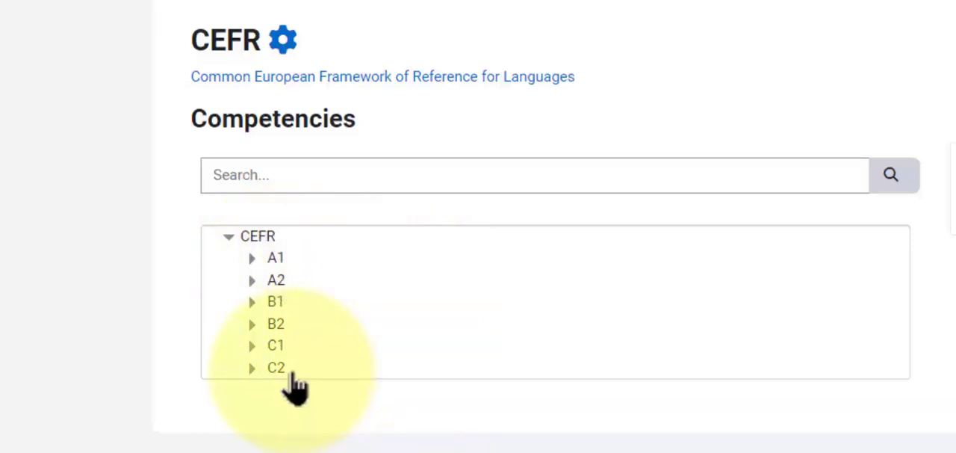
click(275, 257)
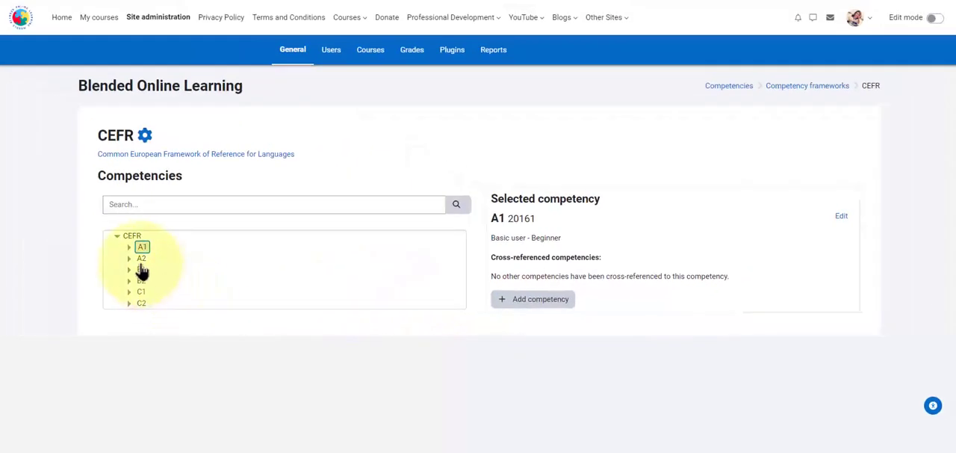
click(141, 260)
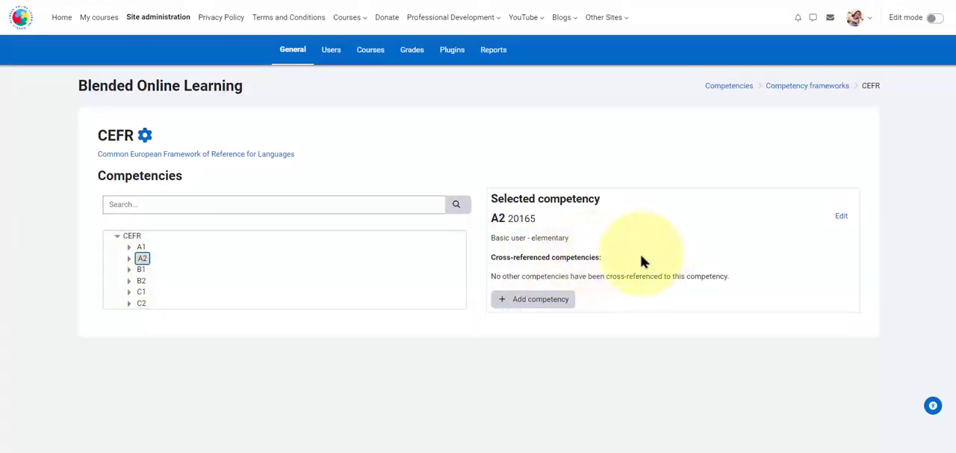
click(141, 270)
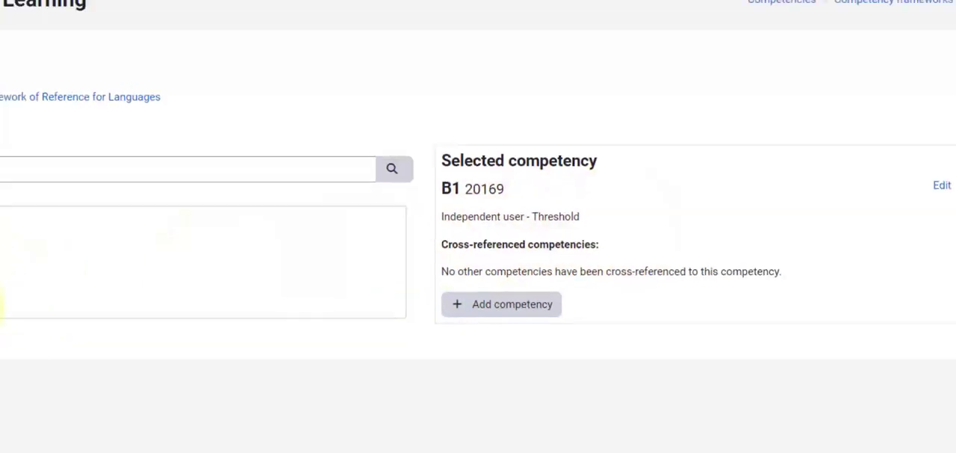
click(123, 305)
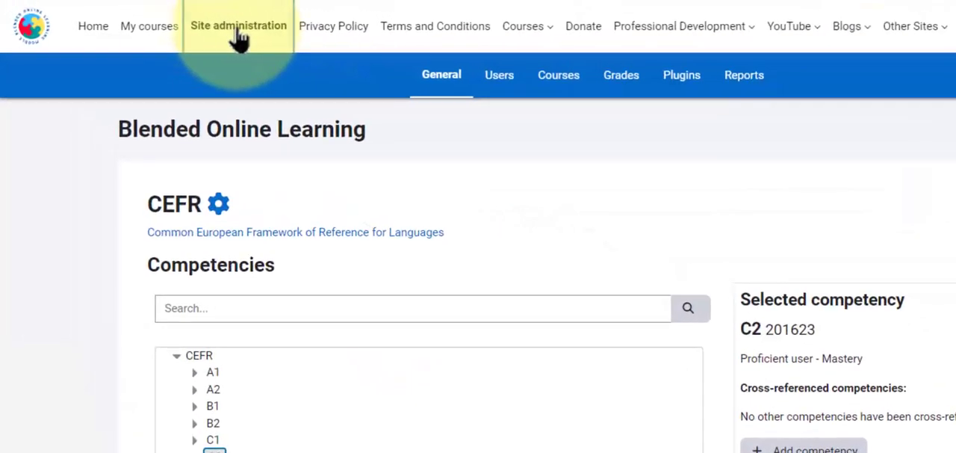
Step: From Site administration, open the learning plan templates and view the (CEFR) A1 Learning Plan template's competencies
click(239, 28)
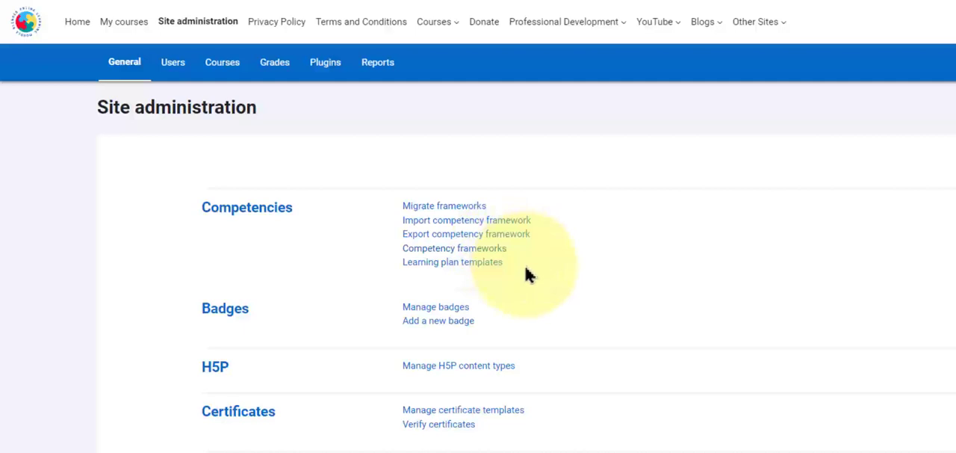
click(482, 267)
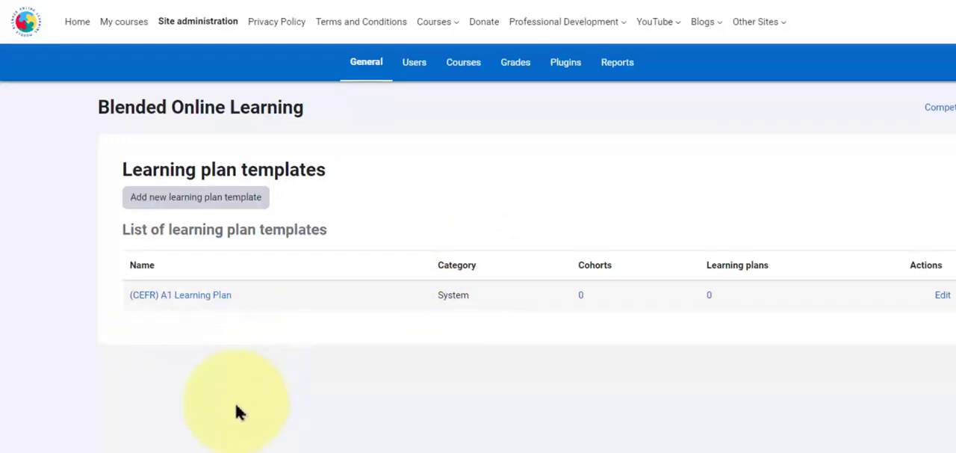
click(199, 298)
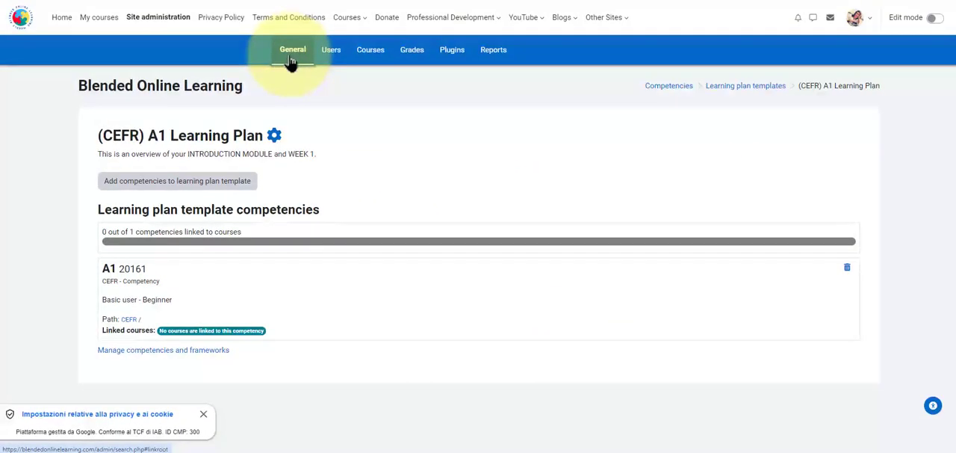
Step: Return to Site administration, dismiss the cookie notice and review the Site home settings, including site names and summary
click(344, 20)
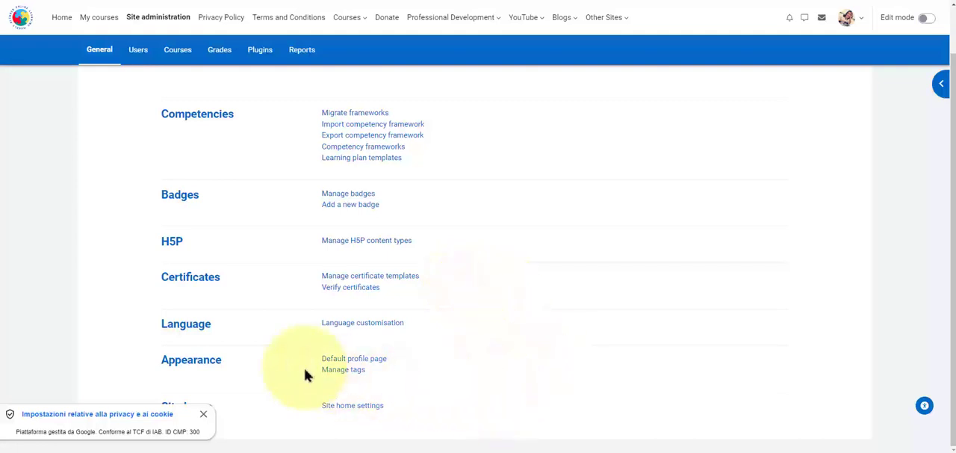
click(203, 413)
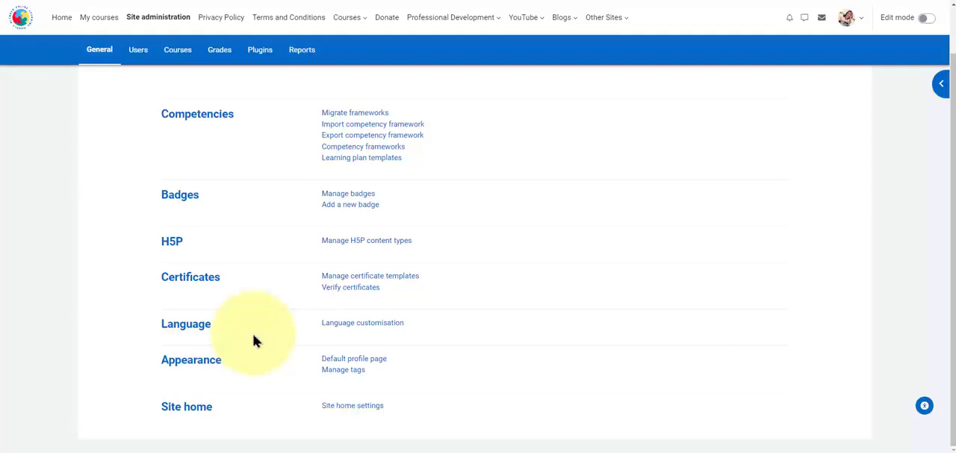
click(192, 409)
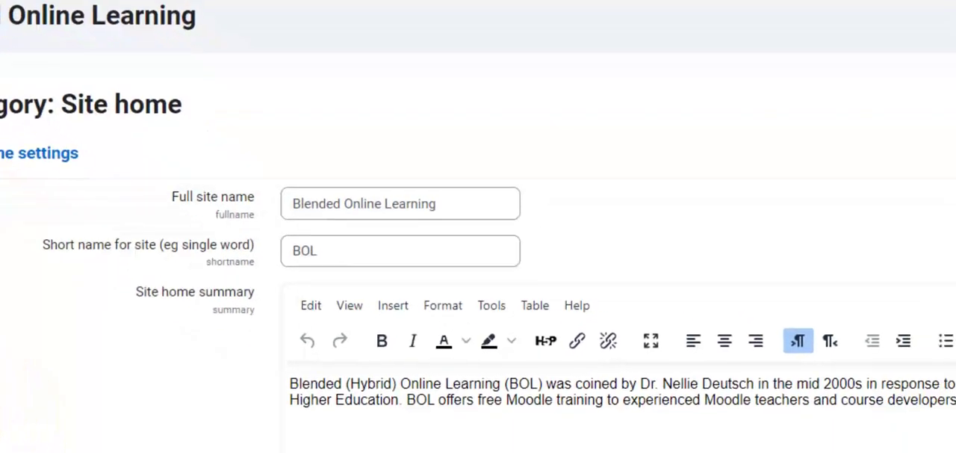
scroll(478, 227, down, 2)
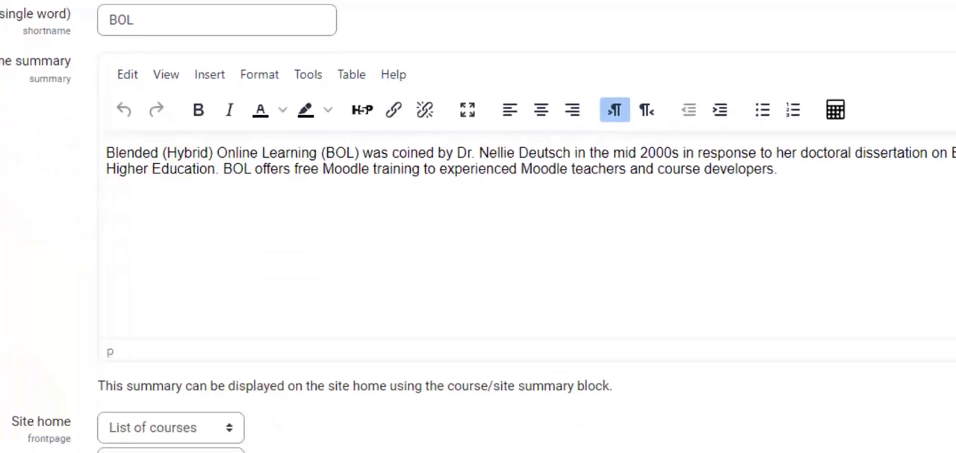
scroll(478, 226, up, 1)
scroll(478, 227, down, 1)
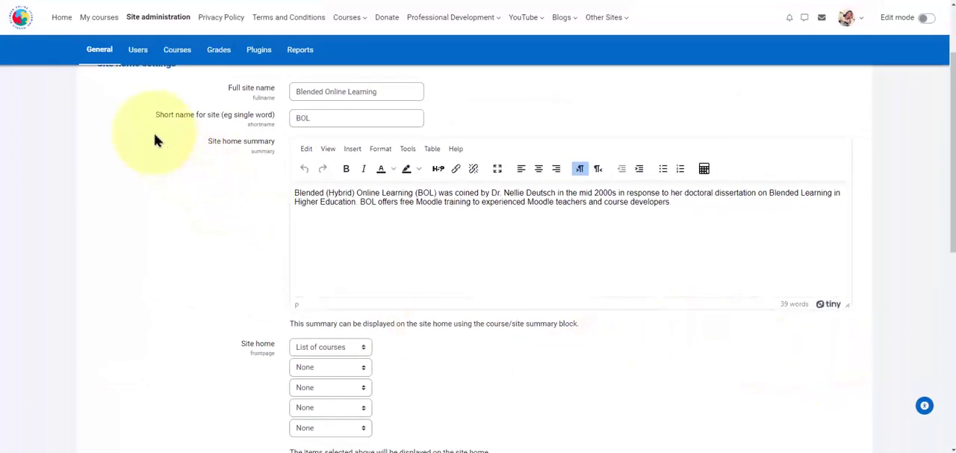
Step: Go to the Users administration section, dismiss the cookie notice and review the fields of the form for adding a new user
click(138, 55)
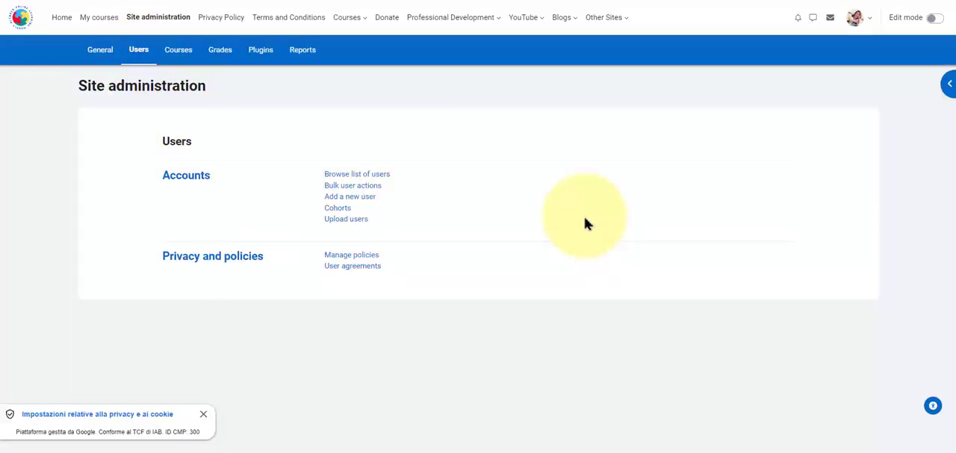
click(203, 414)
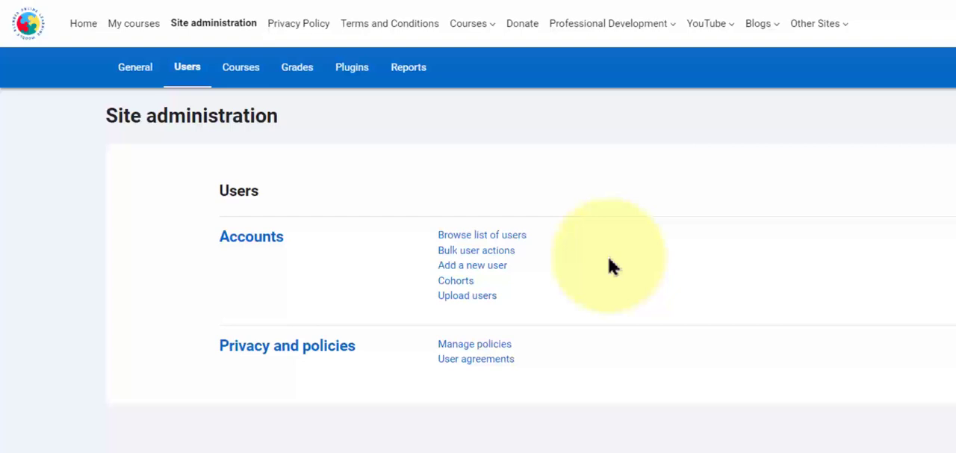
click(495, 266)
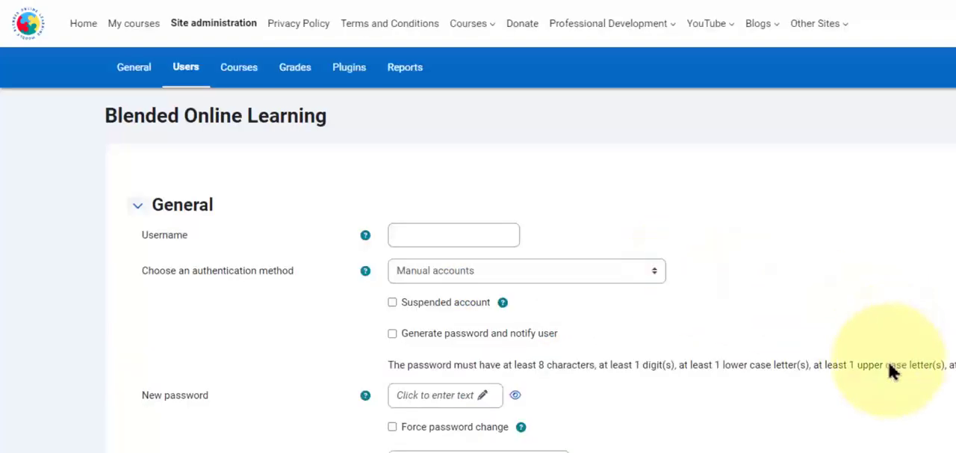
scroll(807, 450, down, 1)
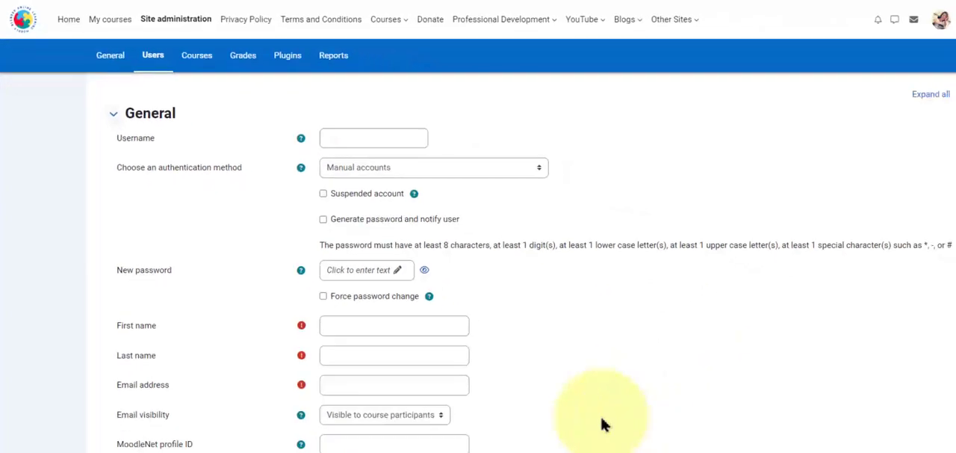
scroll(663, 368, down, 2)
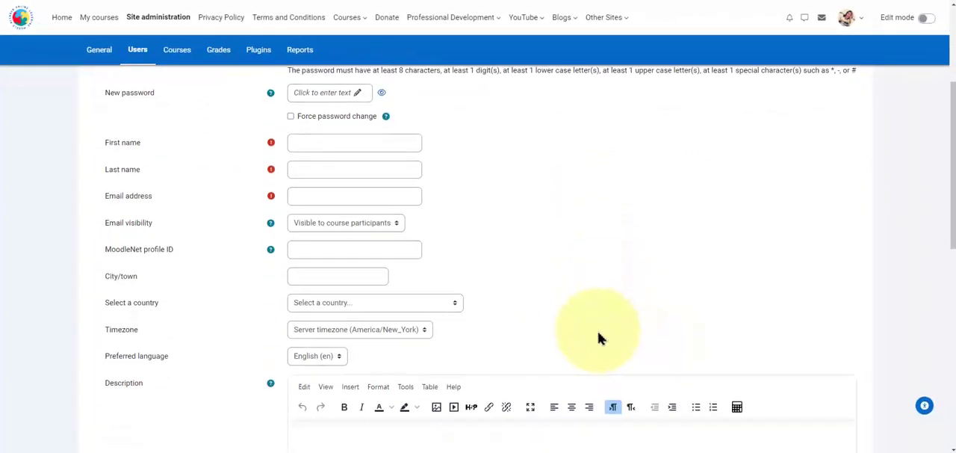
scroll(629, 302, up, 5)
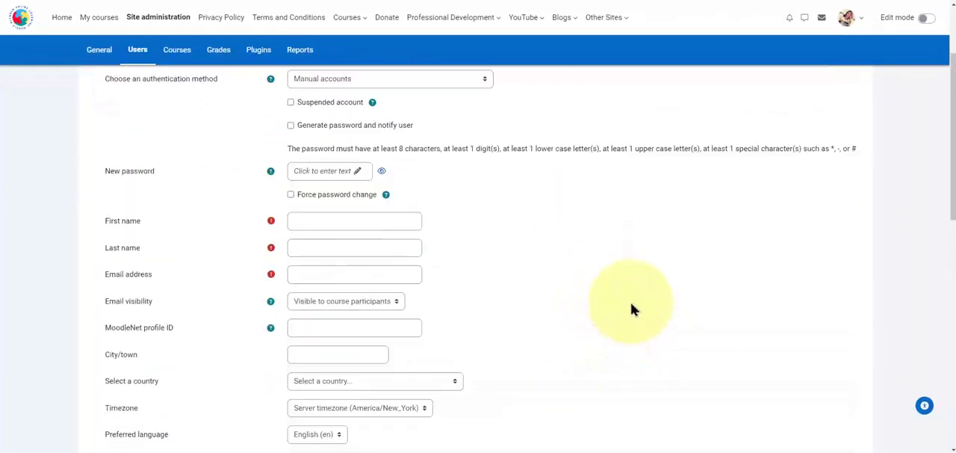
Step: Return to the Users administration section and view its policy management and user agreements pages
click(138, 49)
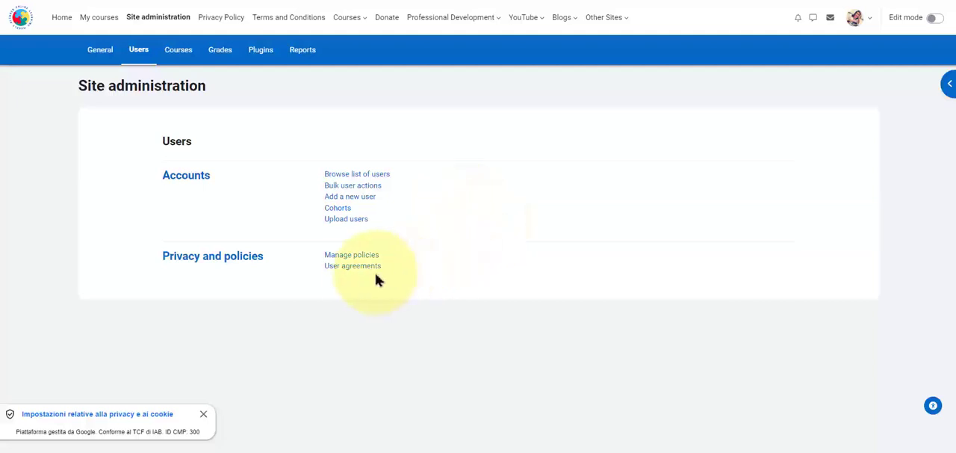
click(356, 258)
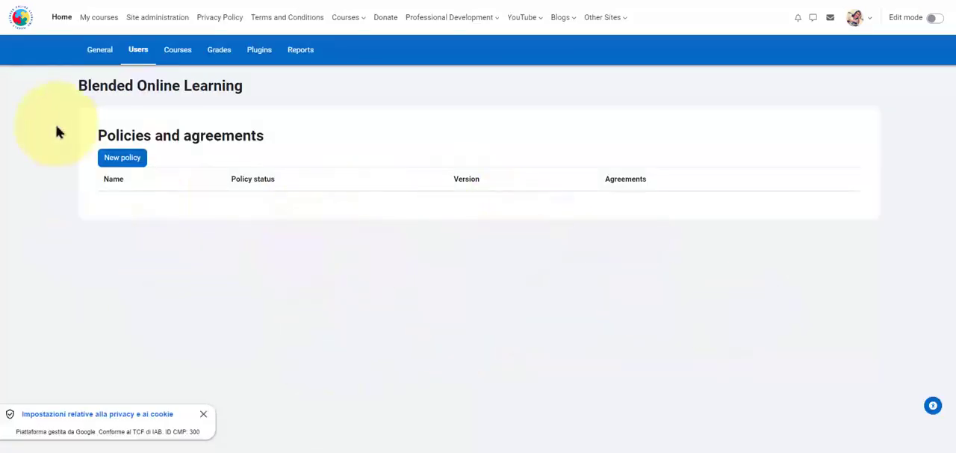
click(11, 1)
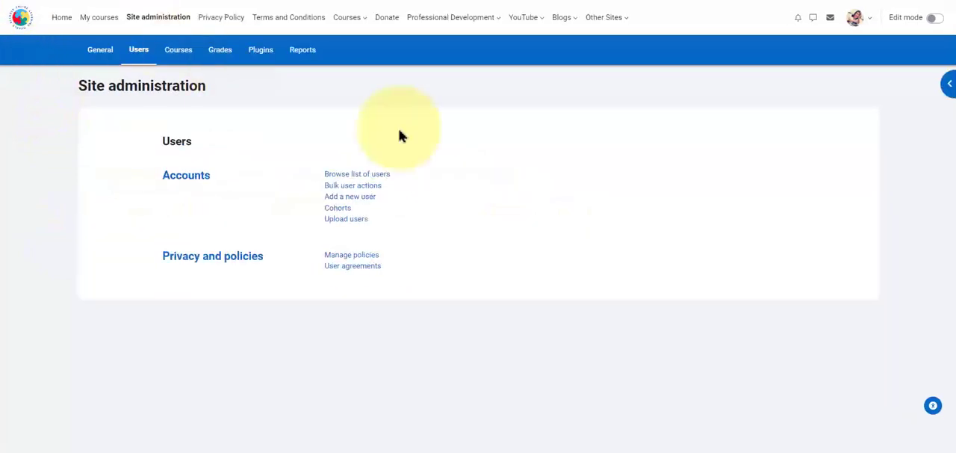
click(362, 267)
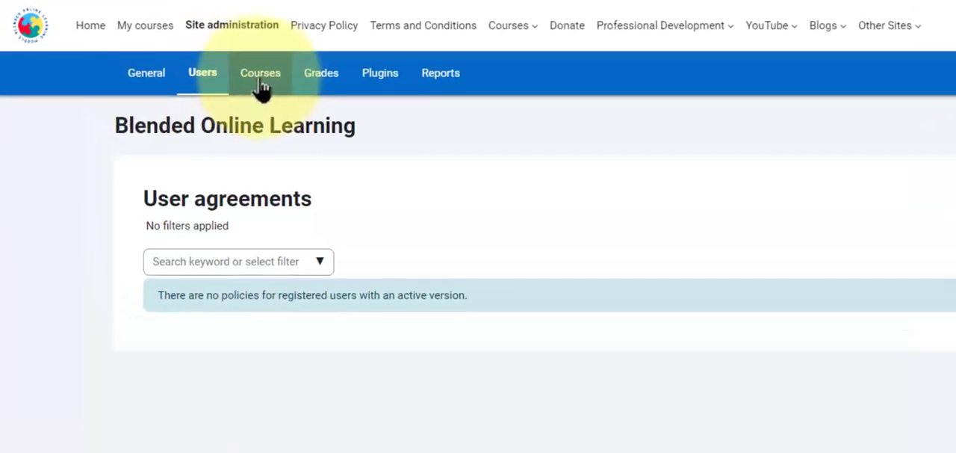
Step: Go to the Courses administration section, view the course and category management and Restore course pages, and return to the section
click(262, 89)
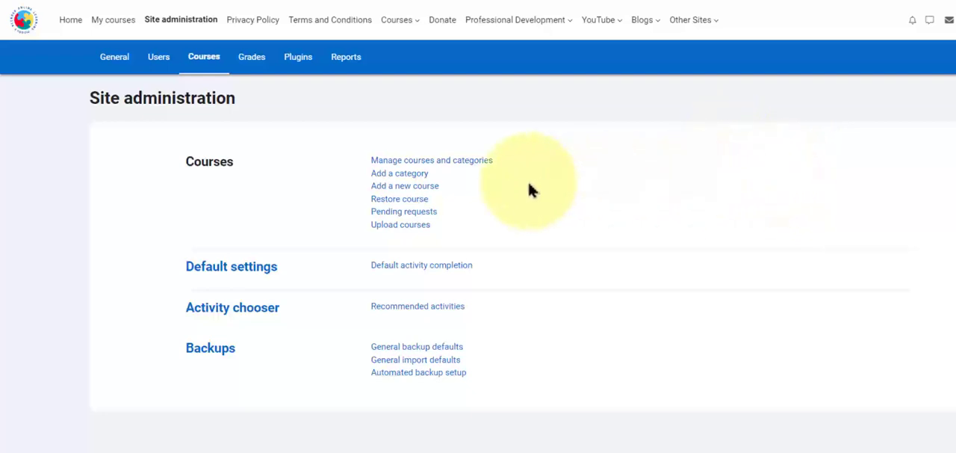
click(446, 162)
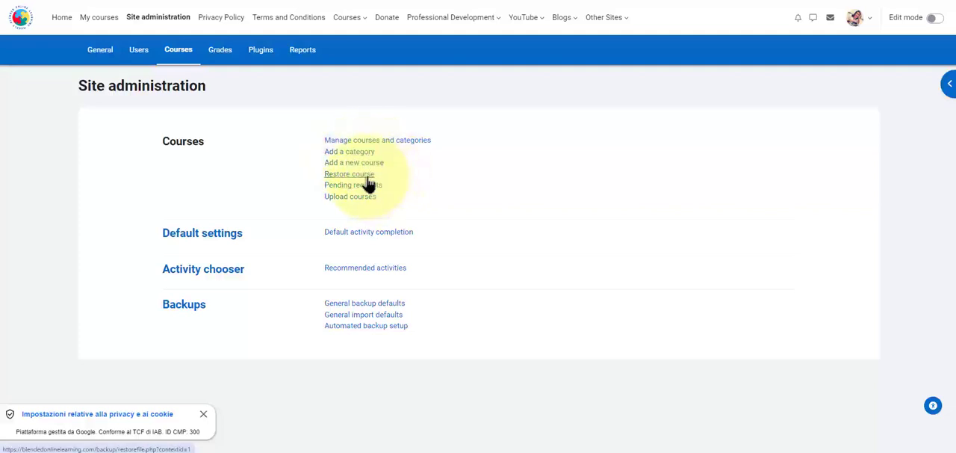
click(366, 176)
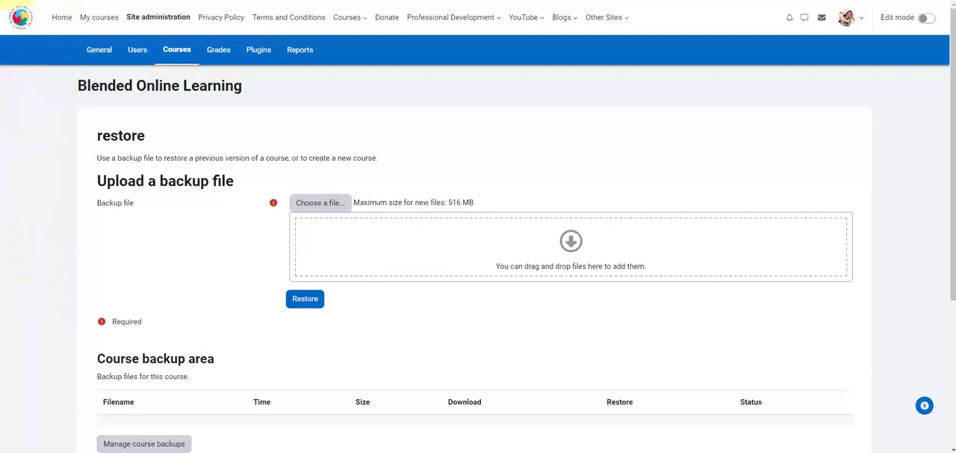
key(alt+Left)
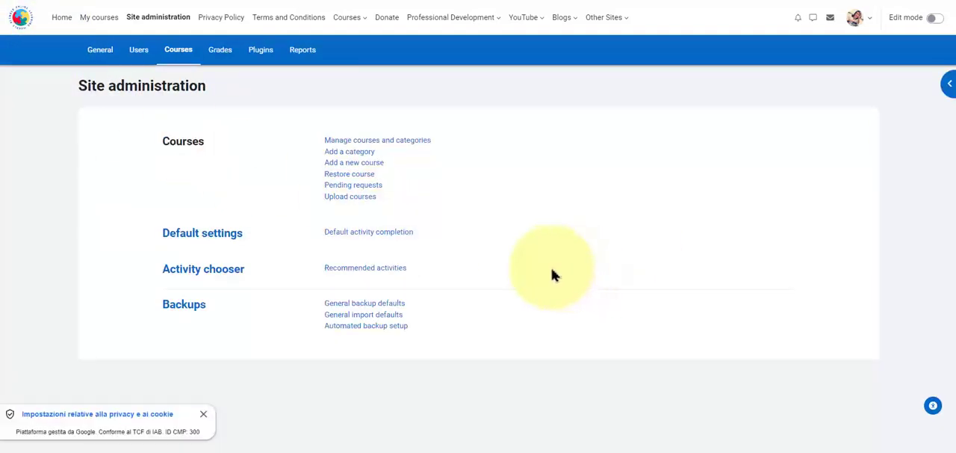
Step: View the default activity completion page, dismiss the cookie notice and return to the Courses administration section
click(366, 233)
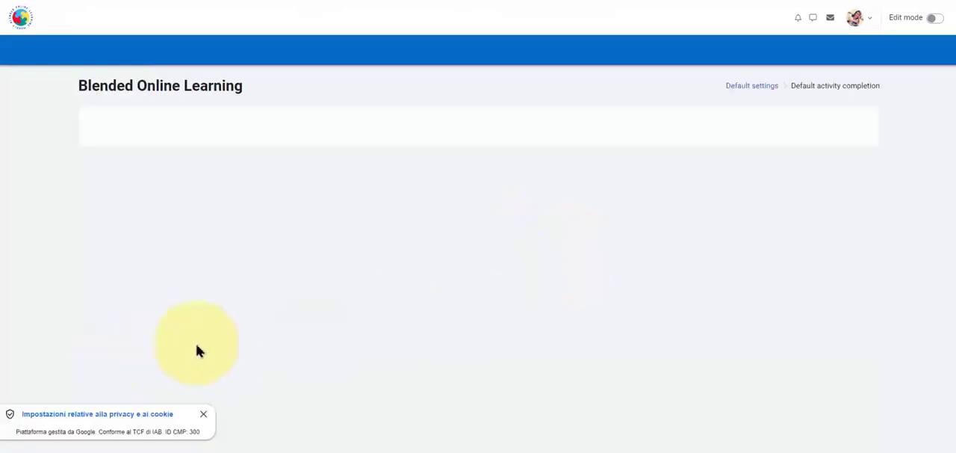
scroll(427, 259, down, 1)
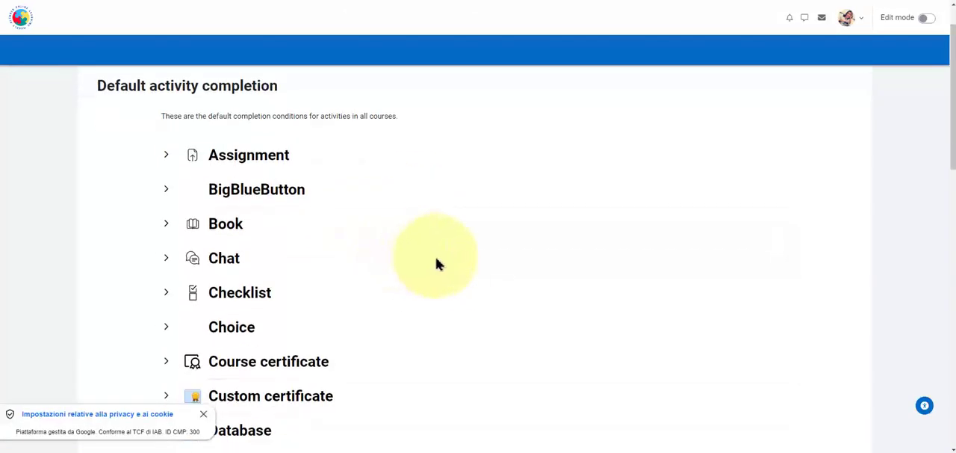
click(204, 415)
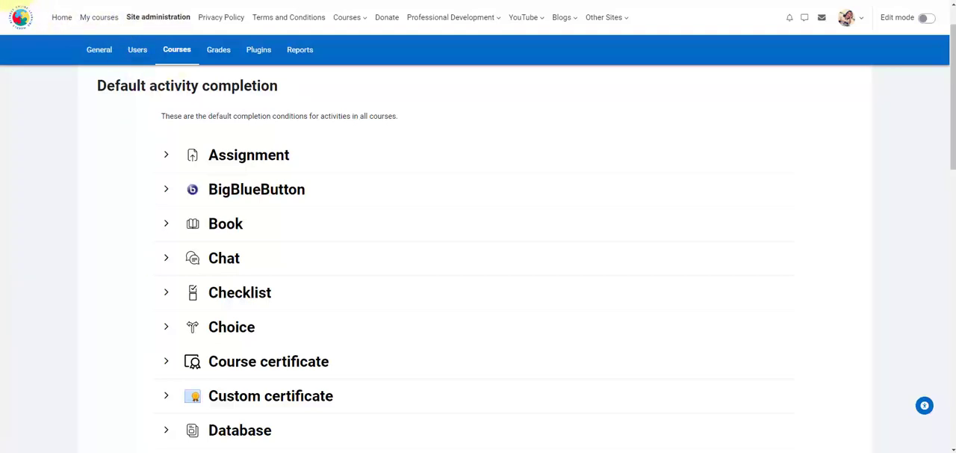
click(14, 0)
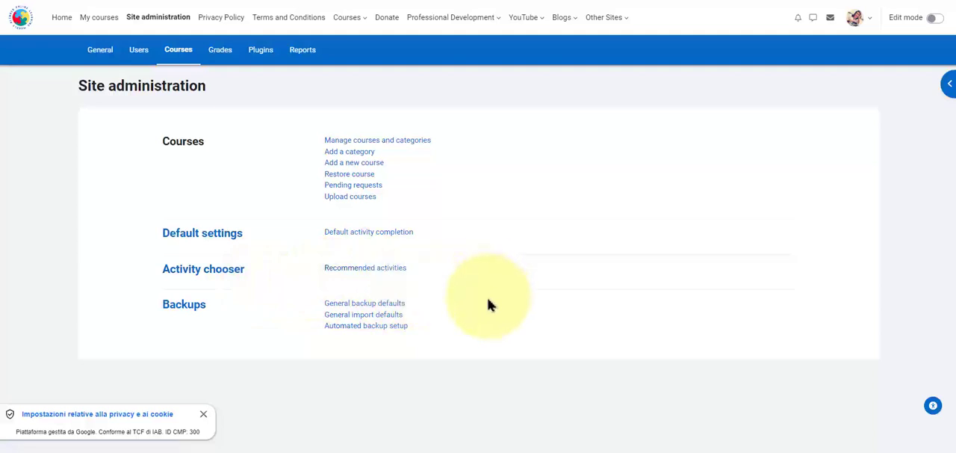
Step: View the Recommended activities page, return to the Courses administration section and dismiss the promotional pop-up
click(366, 269)
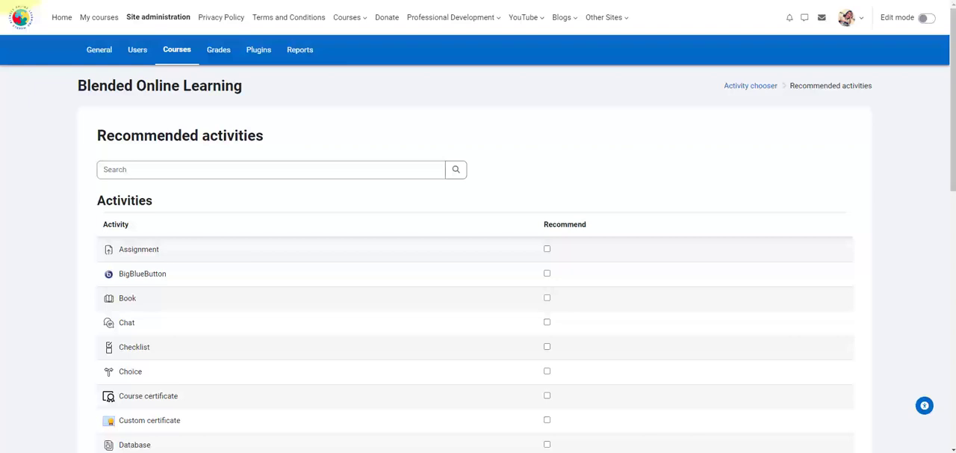
click(8, 0)
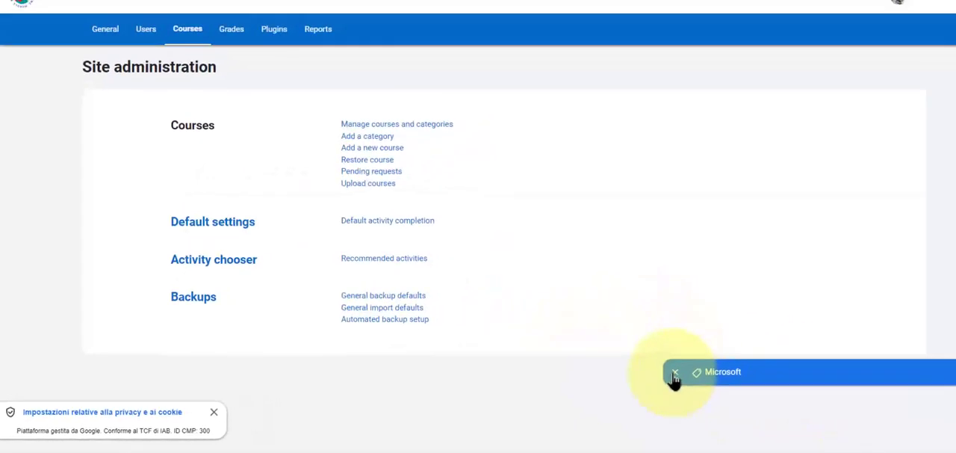
click(675, 372)
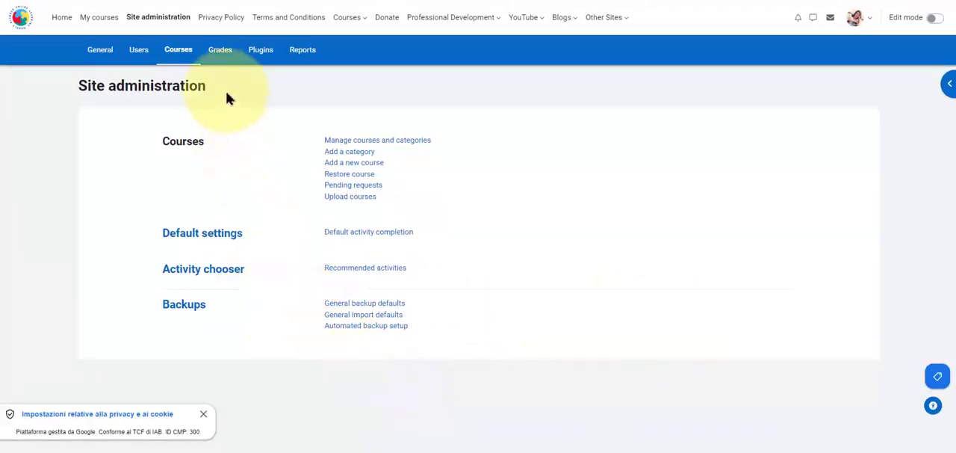
Step: View the options in the Grades, Plugins and Reports administration sections
click(222, 52)
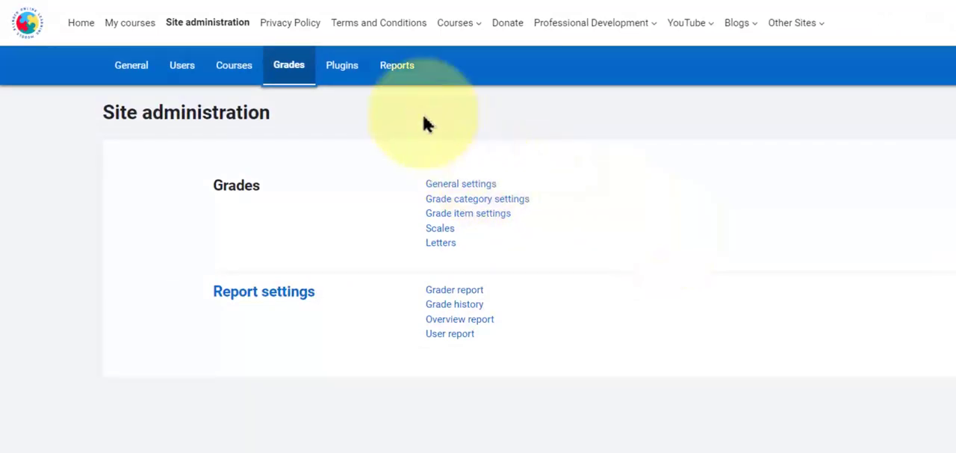
click(353, 84)
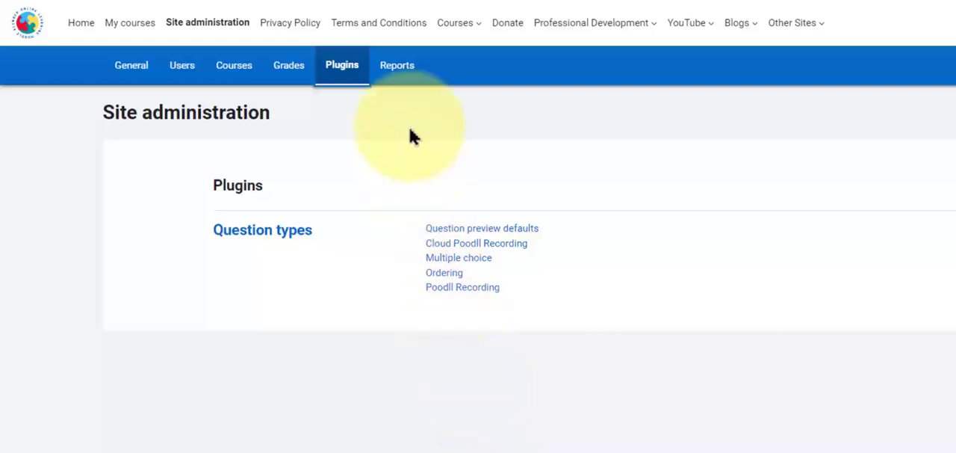
click(397, 71)
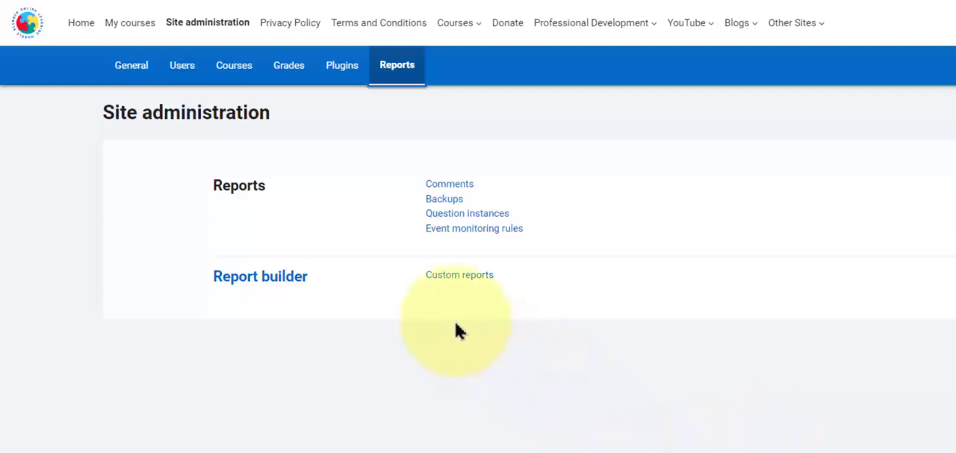
Step: Go to the Custom reports page, review the fields of the new report form and close it without saving
click(454, 276)
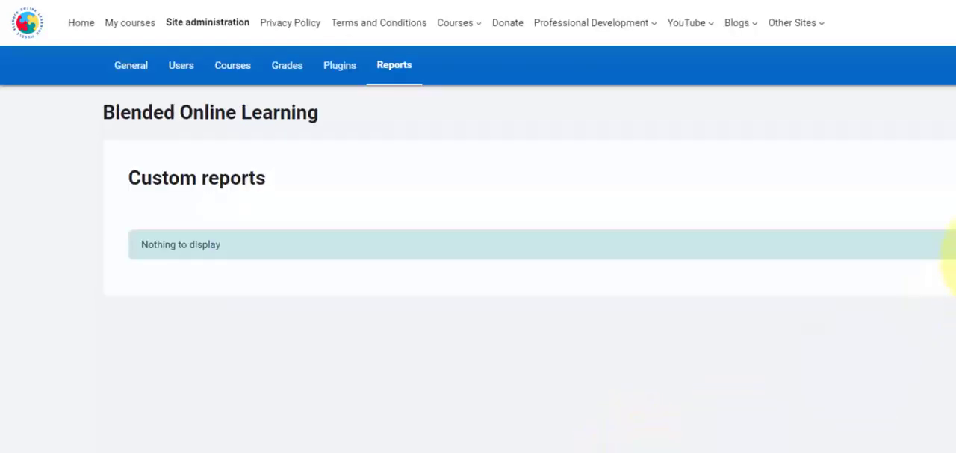
click(955, 177)
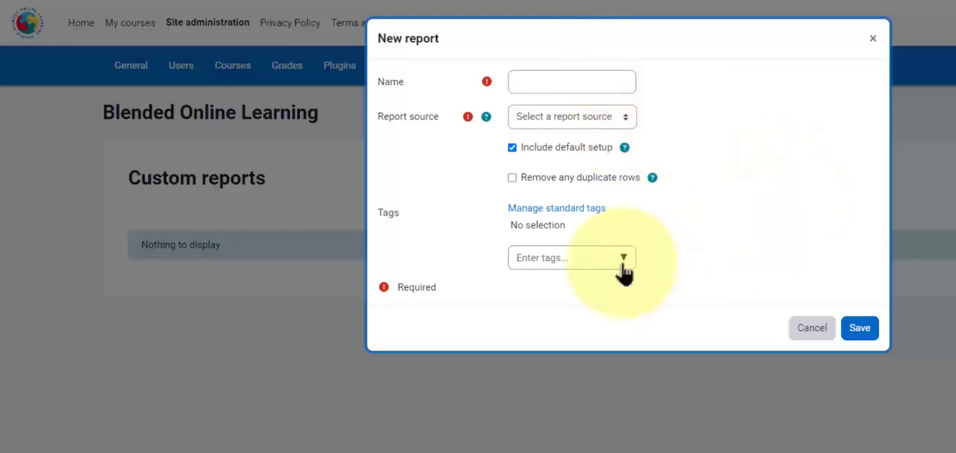
click(872, 39)
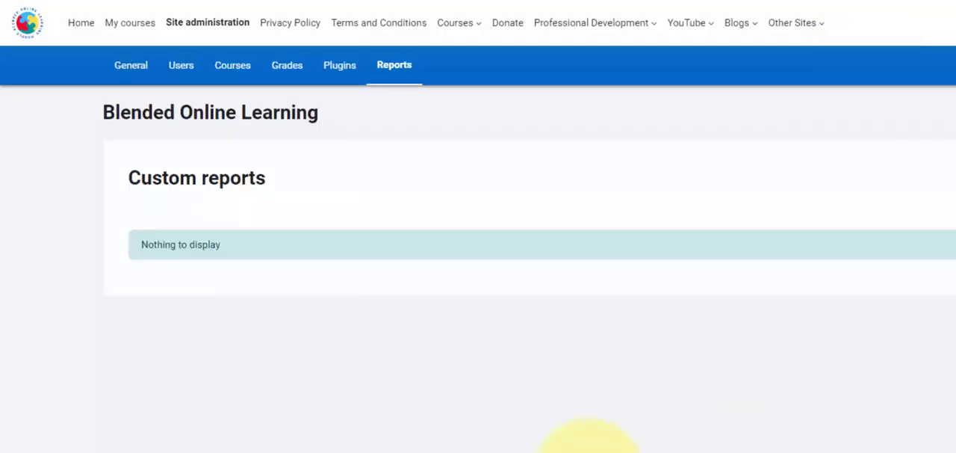